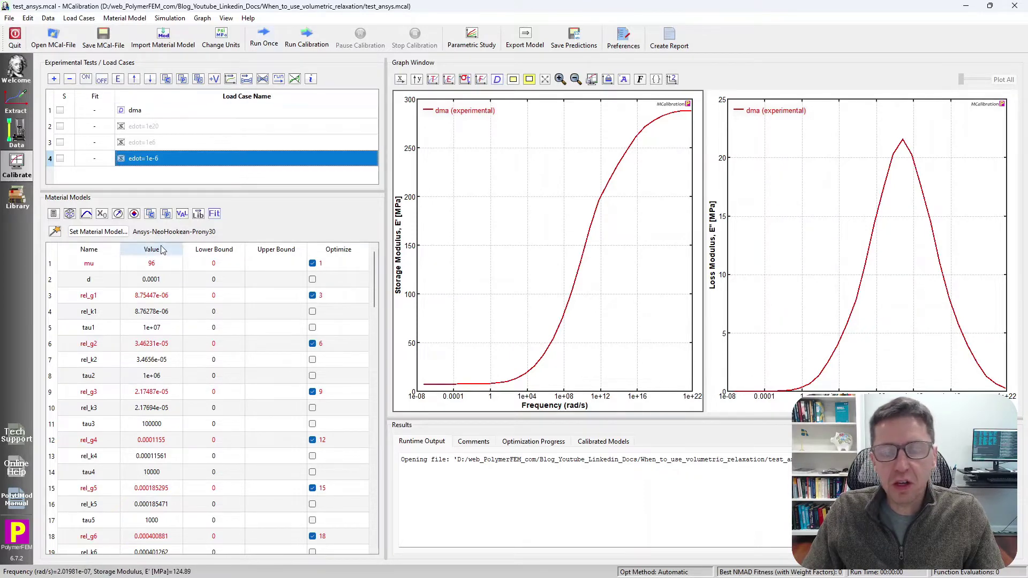
- Run the Ansys-NeoHookean-Prony30 prediction for the dma load case
{"action": "left_click", "coordinate": [266, 39]}
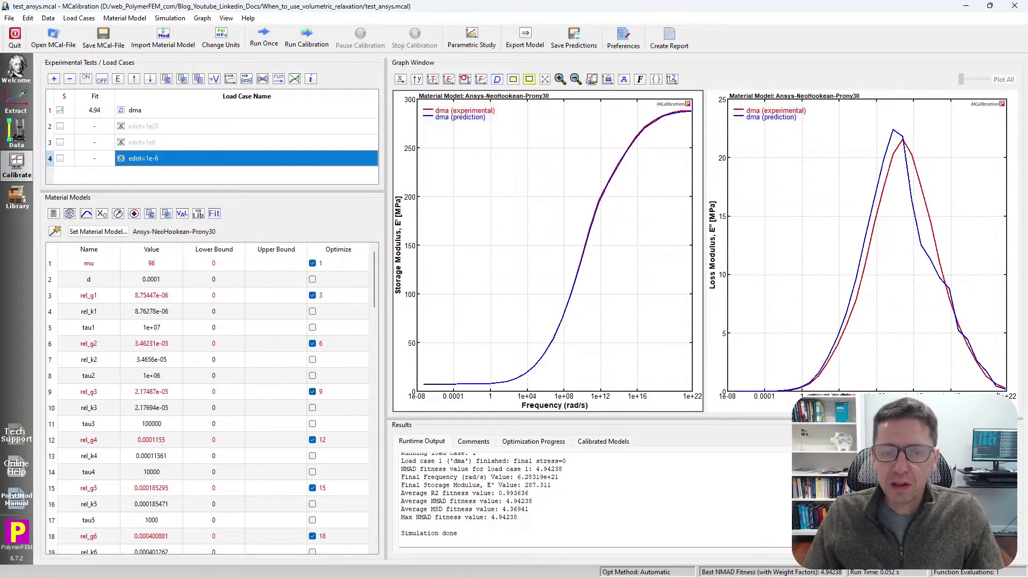
- Inspect the rel_k1 relaxation value, then check that sum_k is 0 further down the parameter list
{"action": "left_click", "coordinate": [166, 315]}
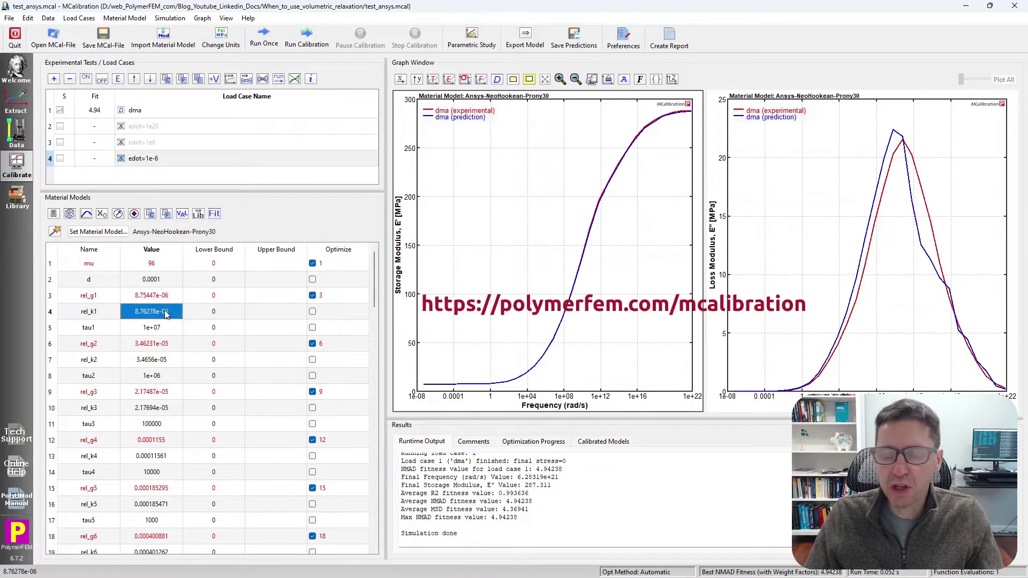
{"action": "scroll", "coordinate": [166, 316], "scroll_direction": "down", "scroll_amount": 20}
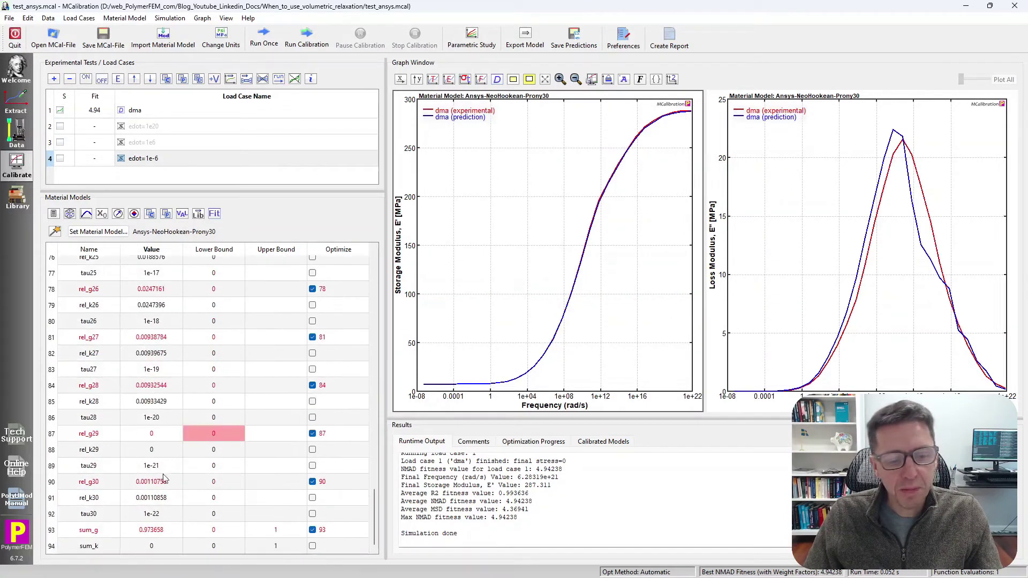
{"action": "left_click", "coordinate": [153, 549]}
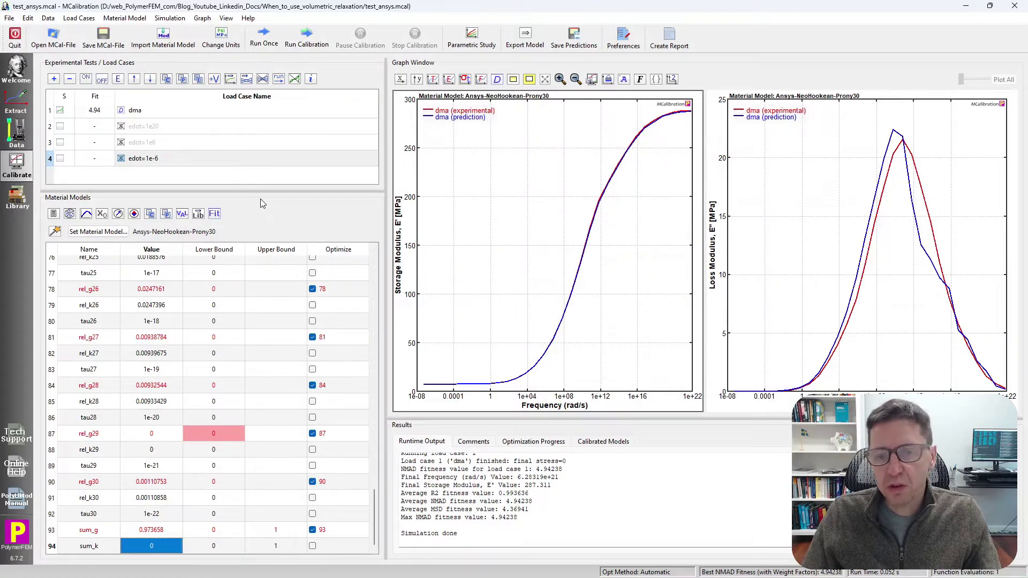
- Activate the edot=1e20, 1e6 and 1e-6 load cases and deactivate dma
{"action": "left_click", "coordinate": [167, 127]}
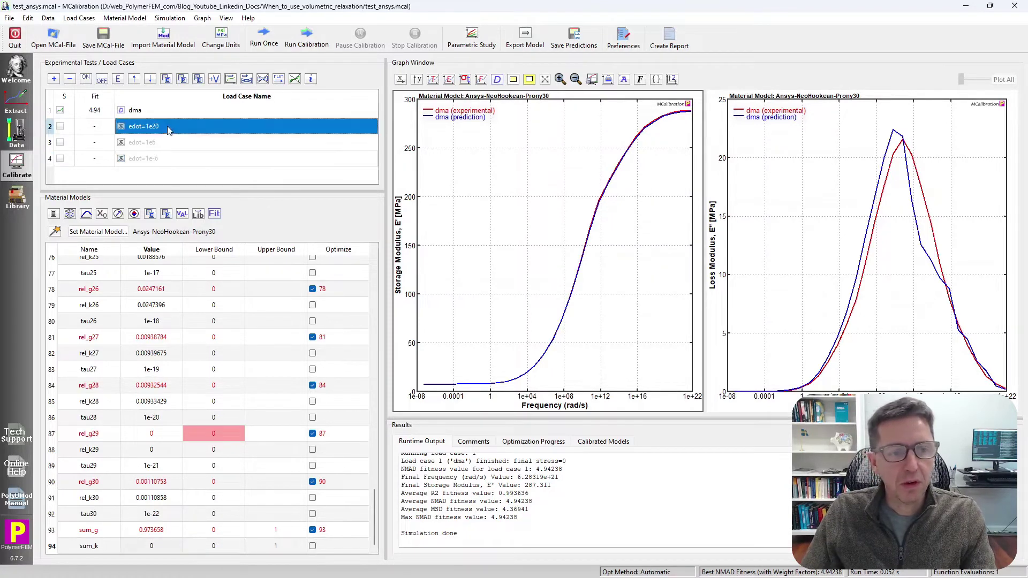
{"action": "left_click", "coordinate": [161, 159], "text": "shift"}
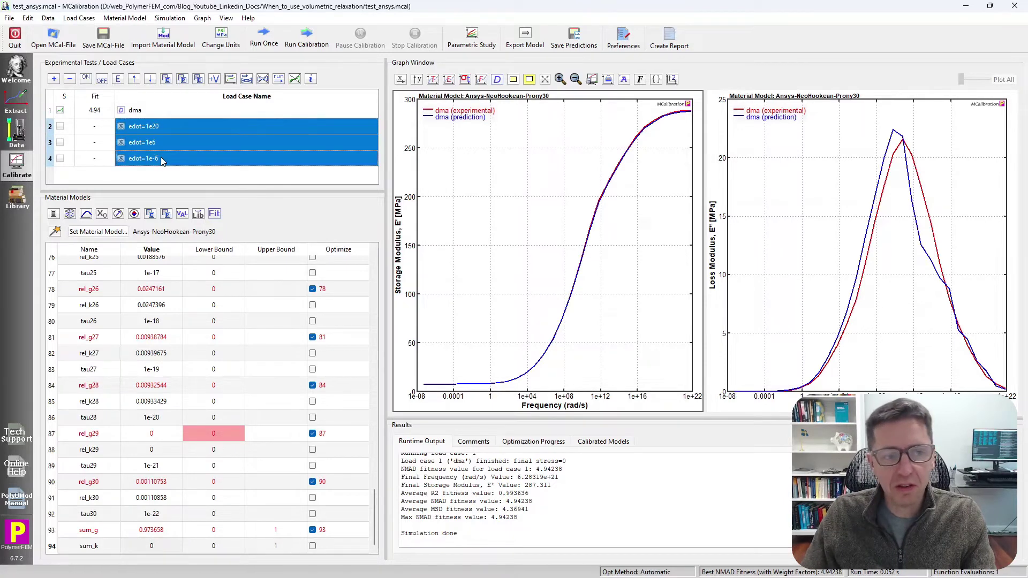
{"action": "key", "text": "ctrl+e"}
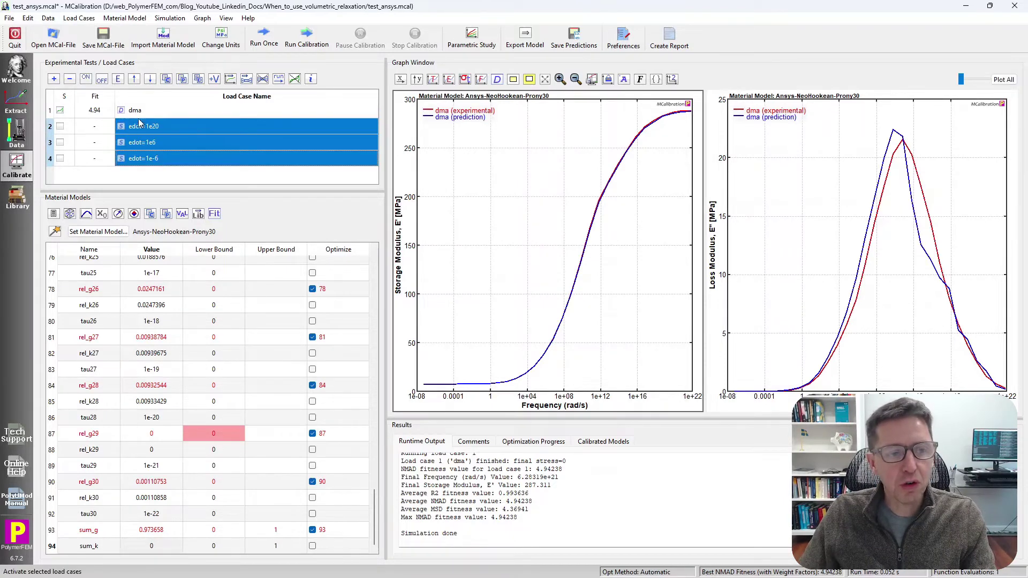
{"action": "left_click", "coordinate": [139, 110]}
{"action": "key", "text": "ctrl+d"}
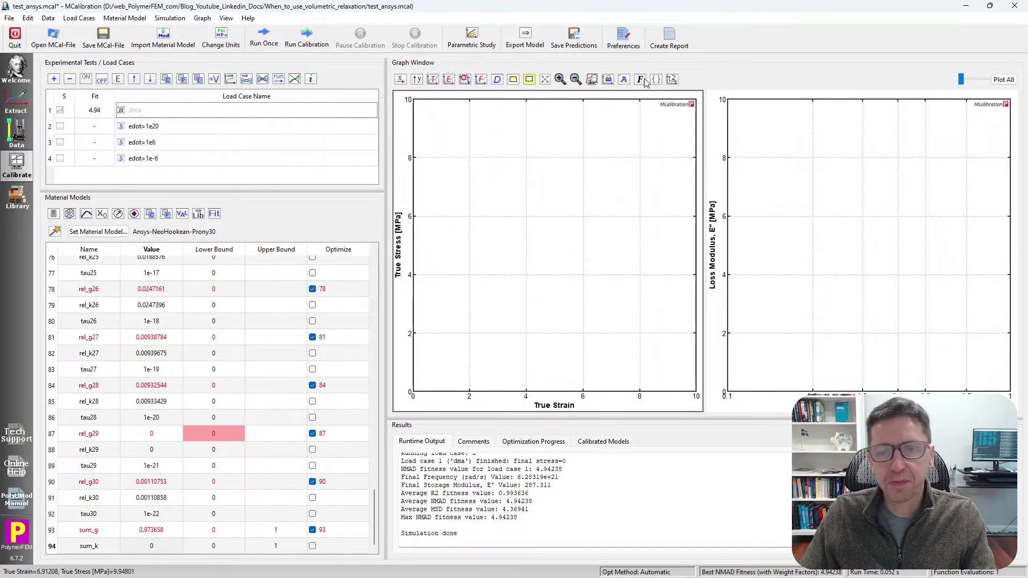
- Switch to a single graph and simulate the three strain-rate cases
{"action": "left_click", "coordinate": [672, 80]}
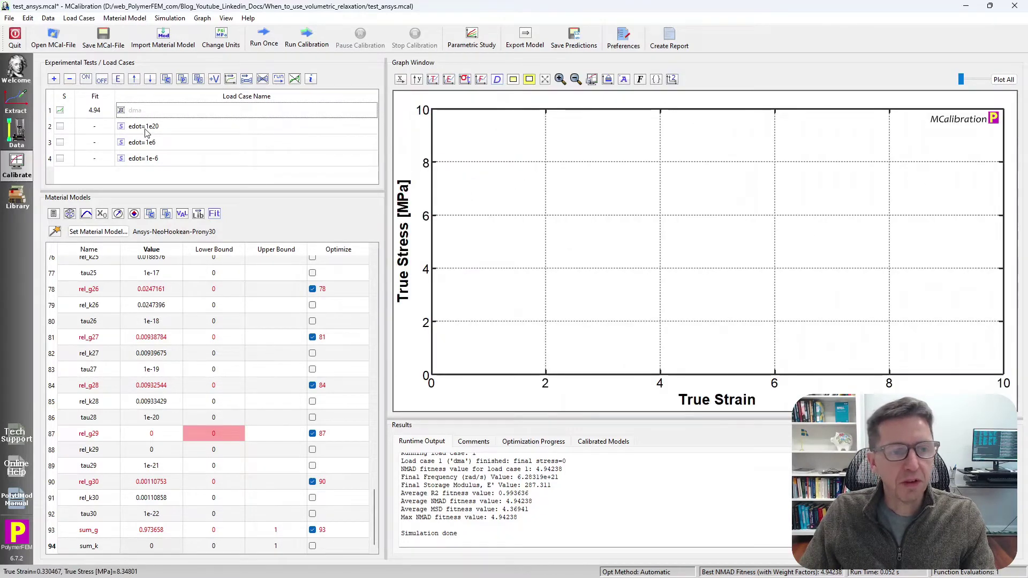
{"action": "mouse_move", "coordinate": [146, 133]}
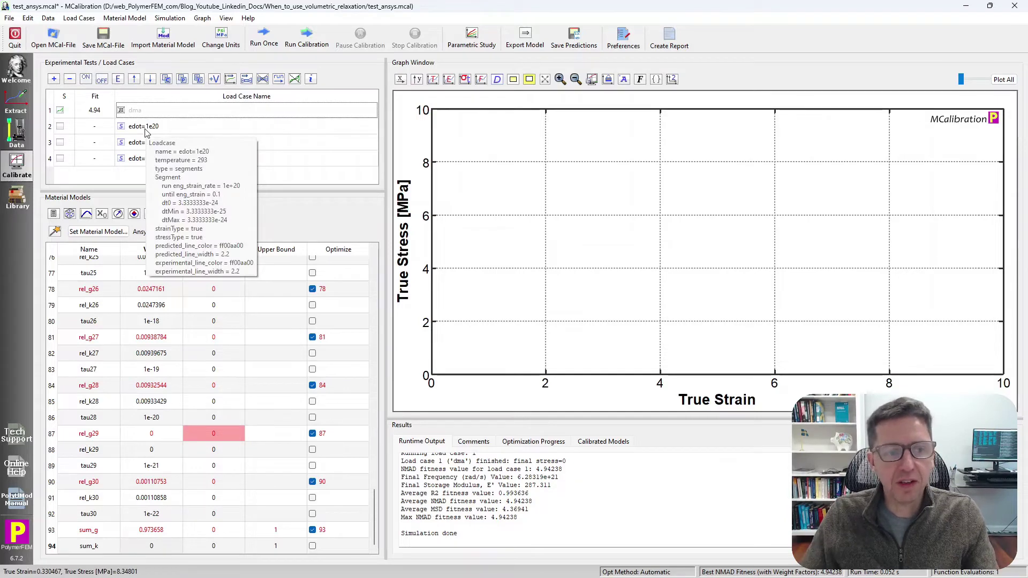
{"action": "left_click", "coordinate": [265, 37]}
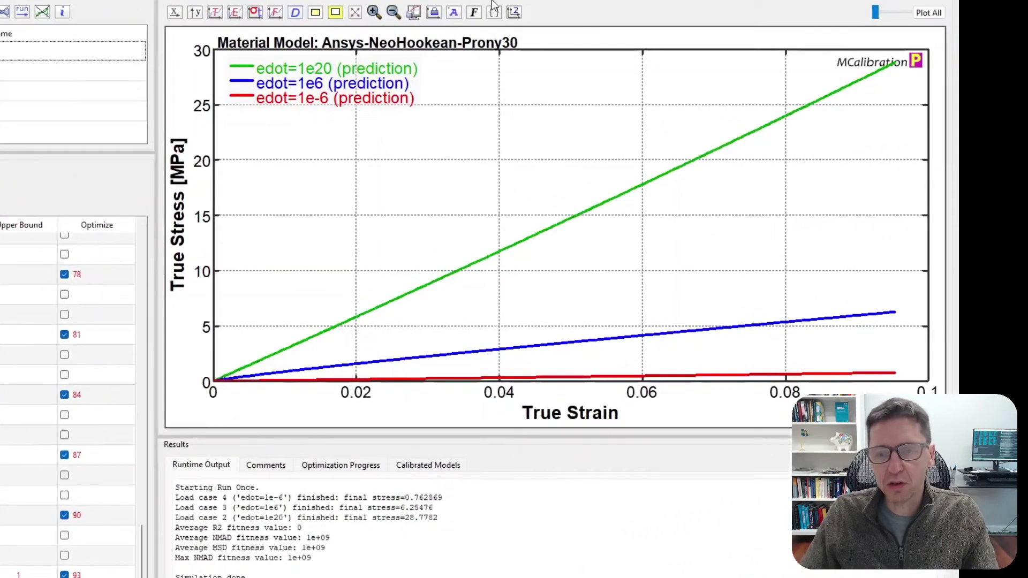
- Return to two graphs and set the right graph's Y-axis to Poisson's Ratio (True)
{"action": "left_click", "coordinate": [514, 12]}
{"action": "left_click", "coordinate": [762, 184]}
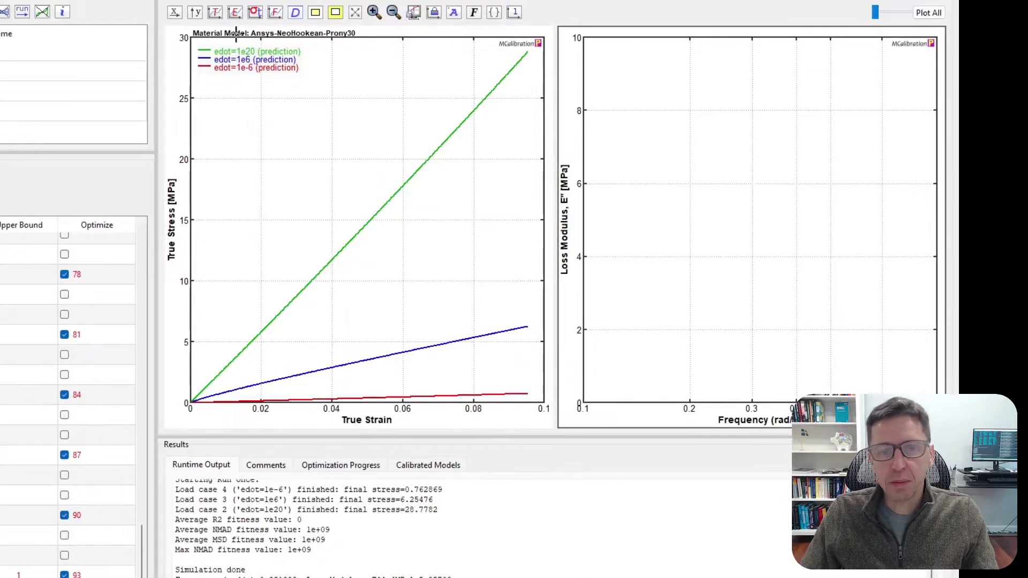
{"action": "left_click", "coordinate": [235, 12]}
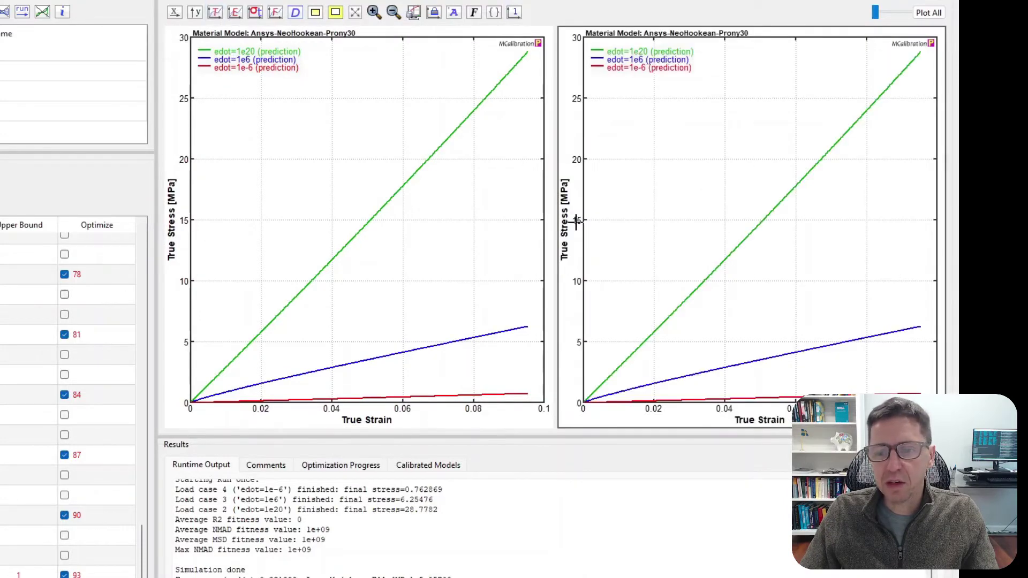
{"action": "double_click", "coordinate": [576, 220]}
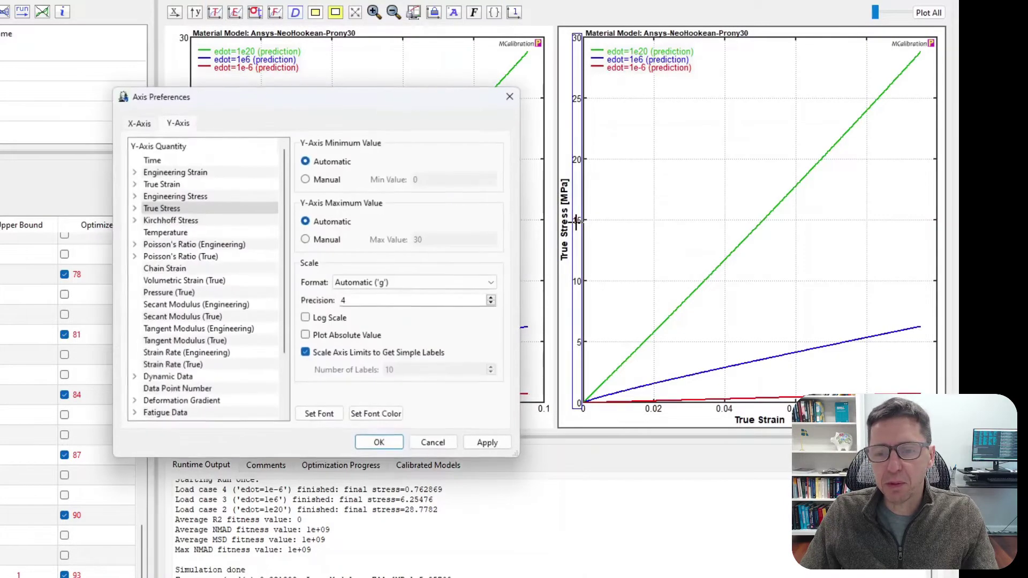
{"action": "left_click", "coordinate": [180, 257]}
{"action": "left_click", "coordinate": [380, 445]}
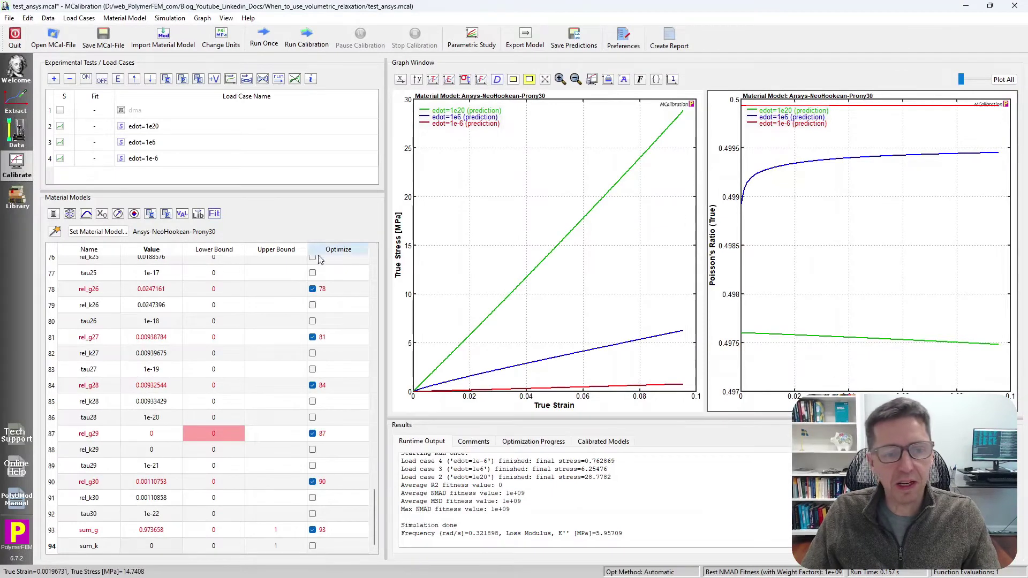
- Set parameter d to 0.01 and rerun the strain-rate predictions
{"action": "scroll", "coordinate": [161, 276], "scroll_direction": "up", "scroll_amount": 20}
{"action": "scroll", "coordinate": [161, 275], "scroll_direction": "up", "scroll_amount": 2}
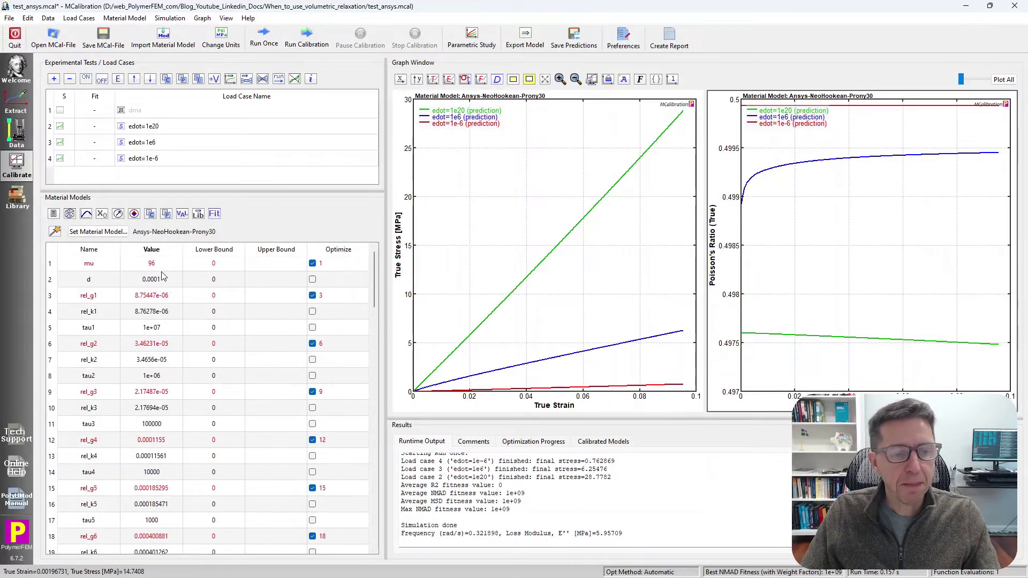
{"action": "left_click", "coordinate": [162, 283]}
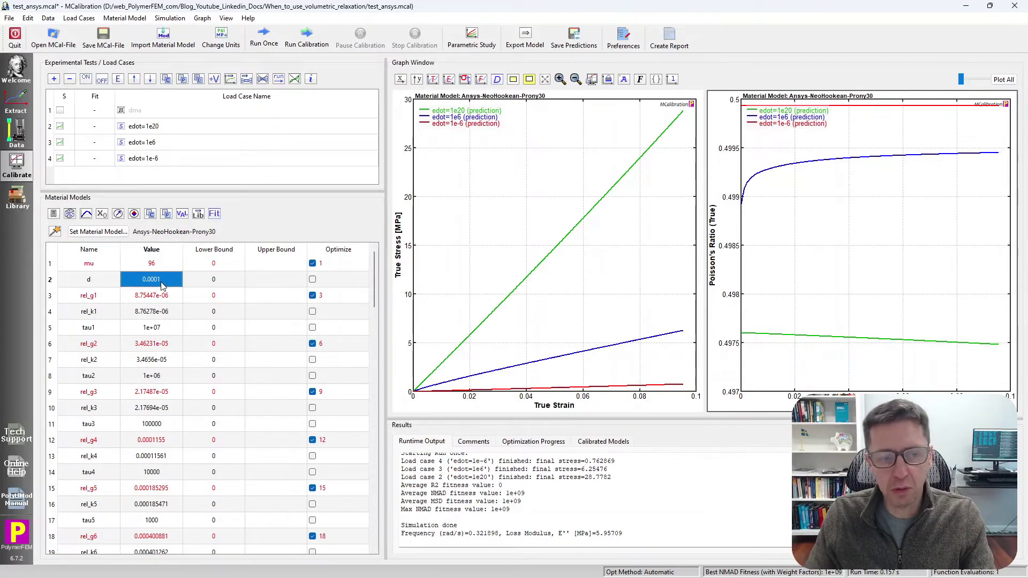
{"action": "type", "text": "0.01"}
{"action": "key", "text": "Return"}
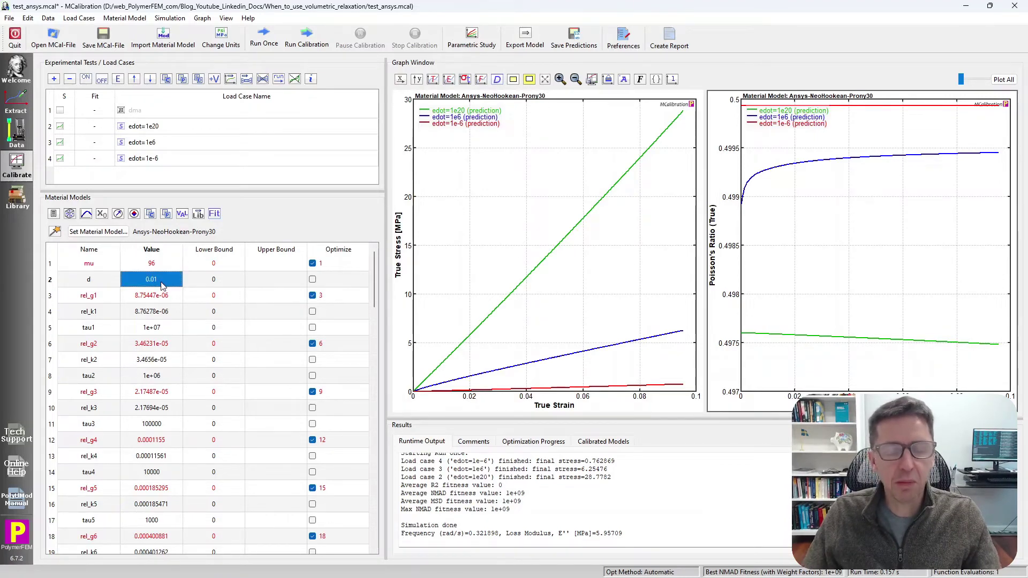
{"action": "left_click", "coordinate": [261, 36]}
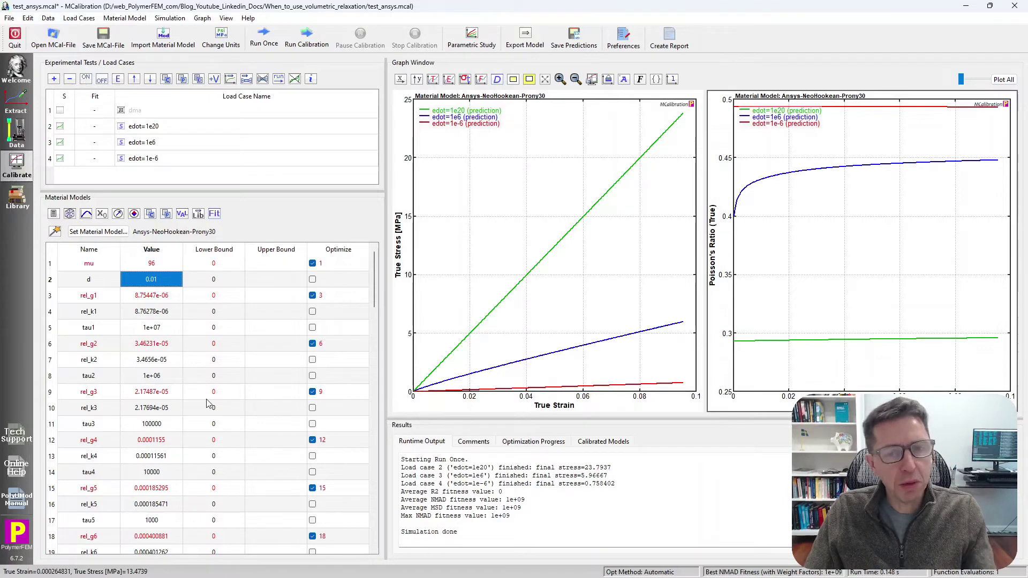
- Copy sum_g's value 0.973658 into sum_k and rerun the prediction
{"action": "scroll", "coordinate": [208, 404], "scroll_direction": "down", "scroll_amount": 20}
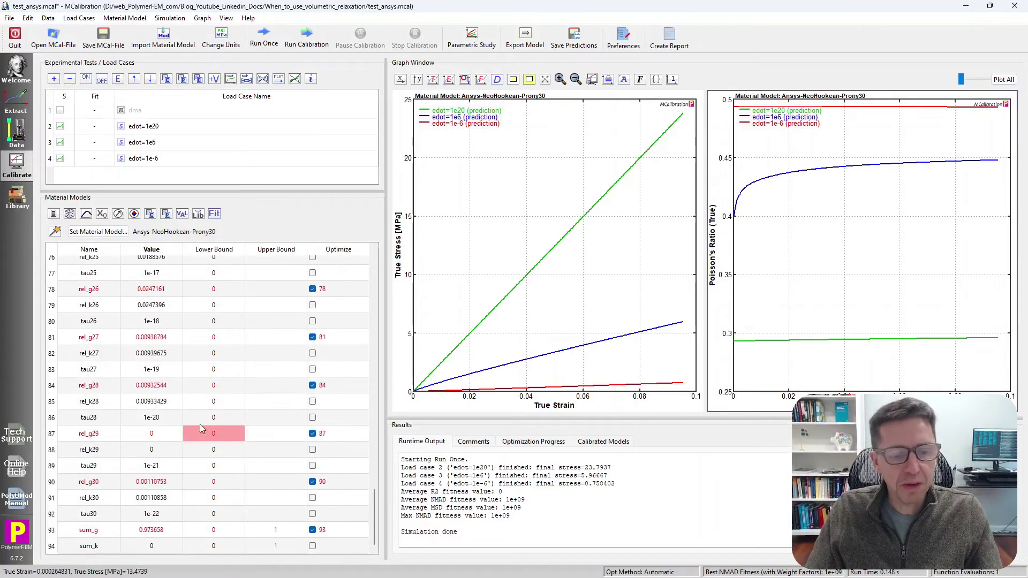
{"action": "left_click", "coordinate": [167, 546]}
{"action": "left_click", "coordinate": [169, 531]}
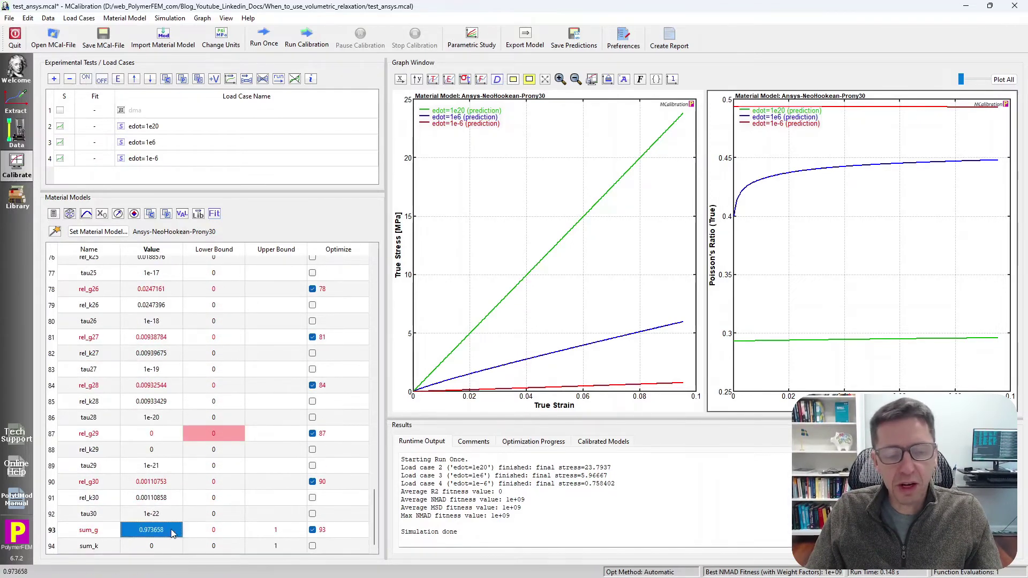
{"action": "left_click", "coordinate": [172, 530]}
{"action": "key", "text": "ctrl+c"}
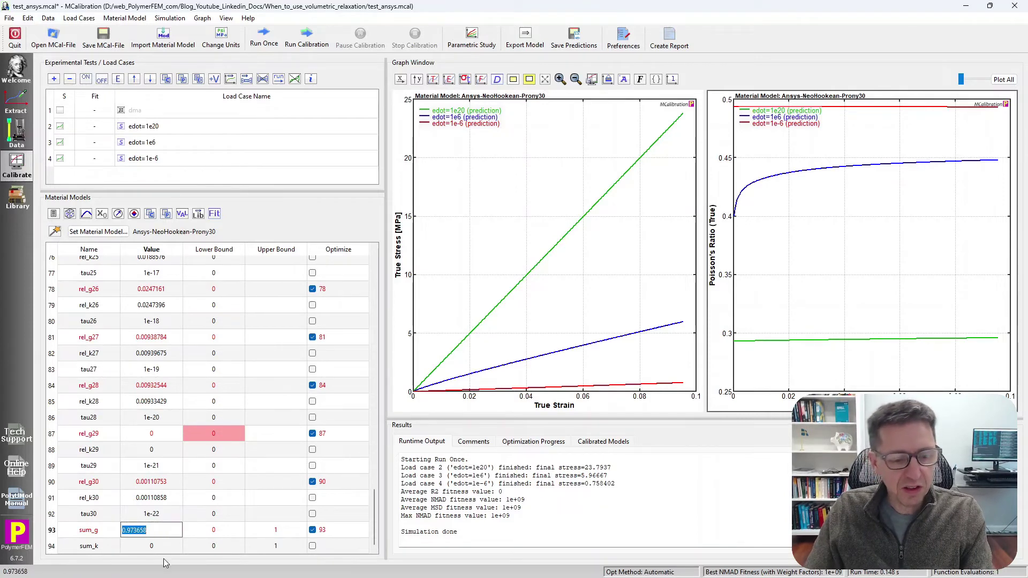
{"action": "left_click", "coordinate": [167, 550]}
{"action": "key", "text": "ctrl+v"}
{"action": "key", "text": "Return"}
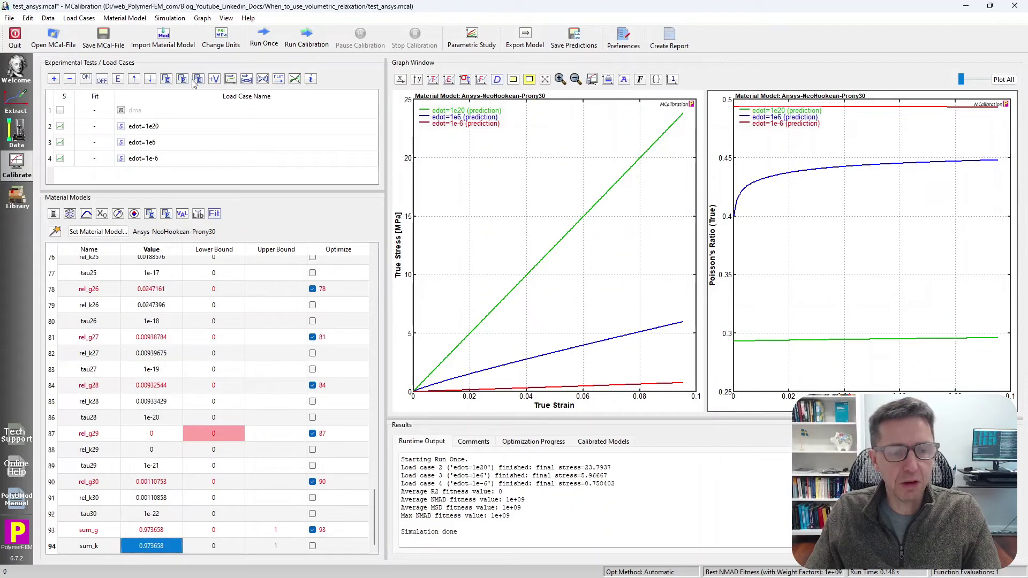
{"action": "left_click", "coordinate": [265, 36]}
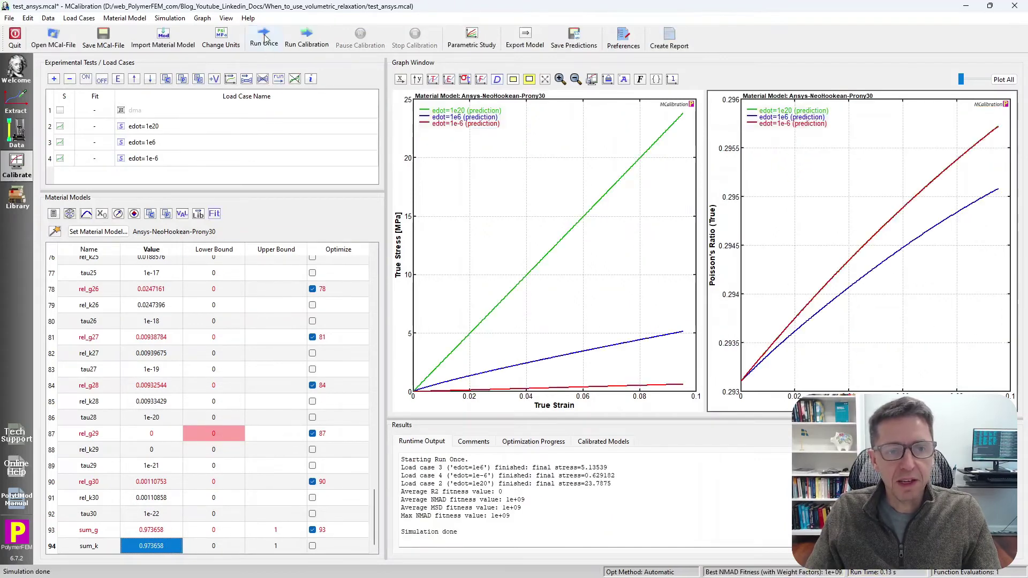